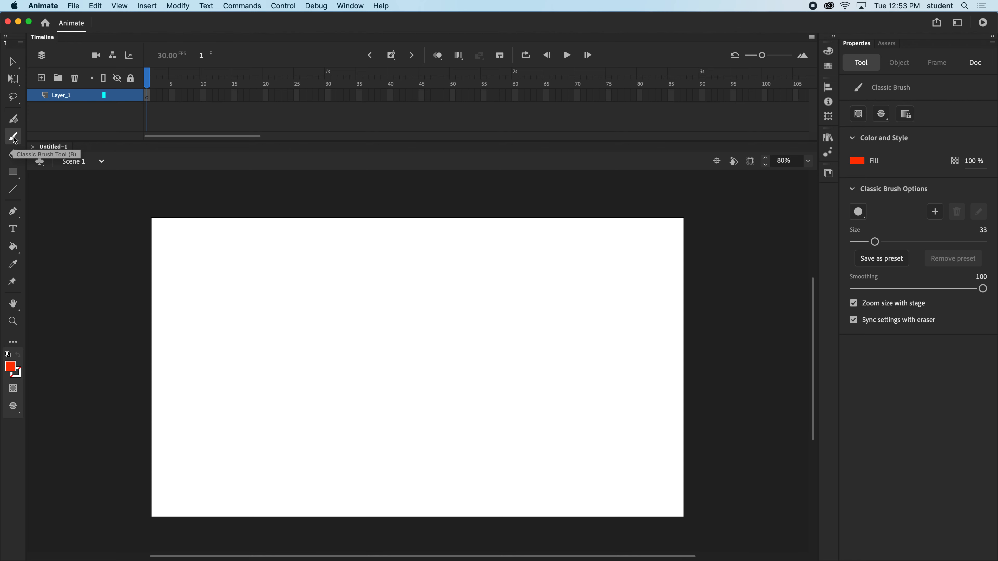
Choose the Classic Brush tool and set its fill to a dark red swatch, accepting the prompt to open System Preferences for screen recording.
left_click(15, 118)
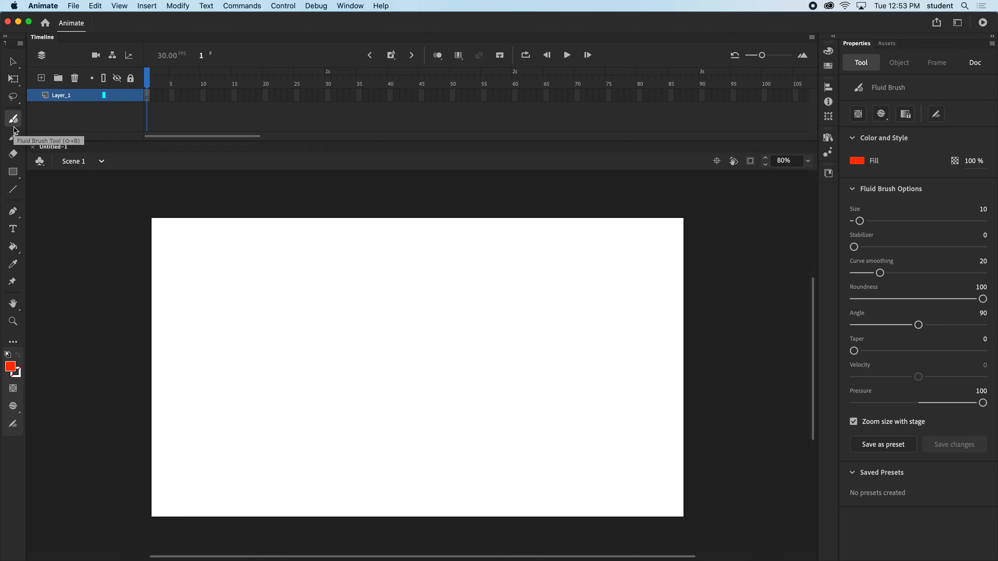
left_click(13, 138)
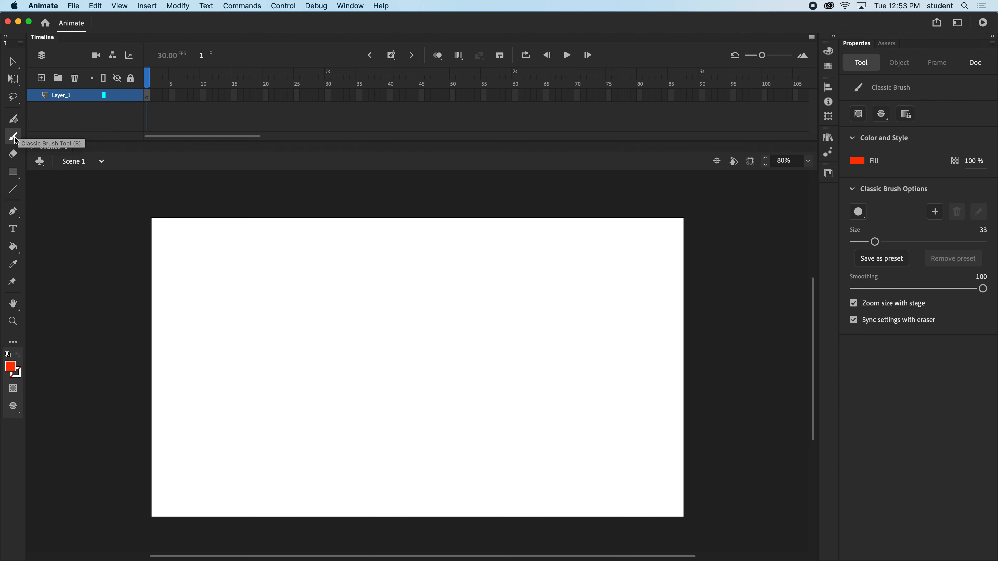
left_click(16, 371)
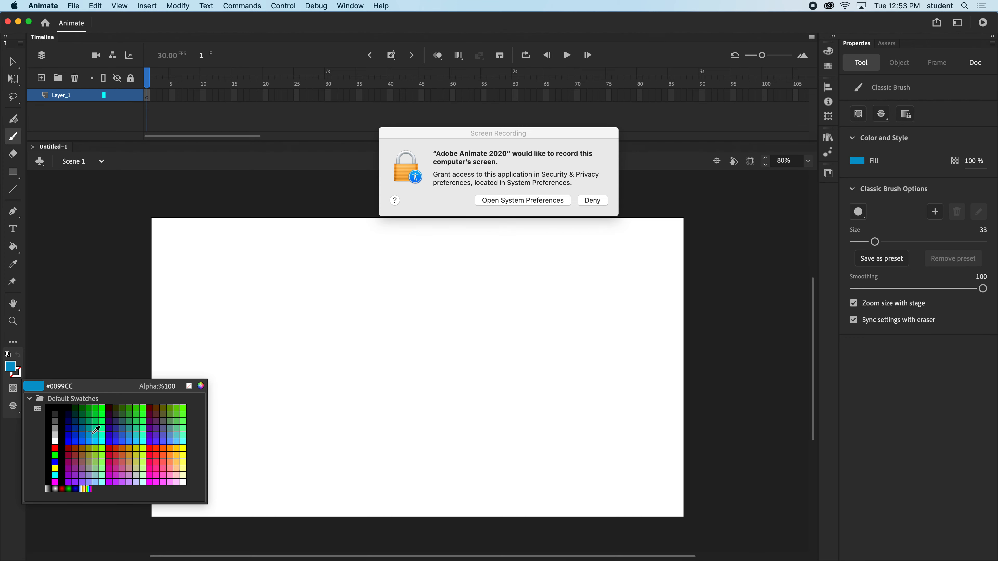
left_click(505, 204)
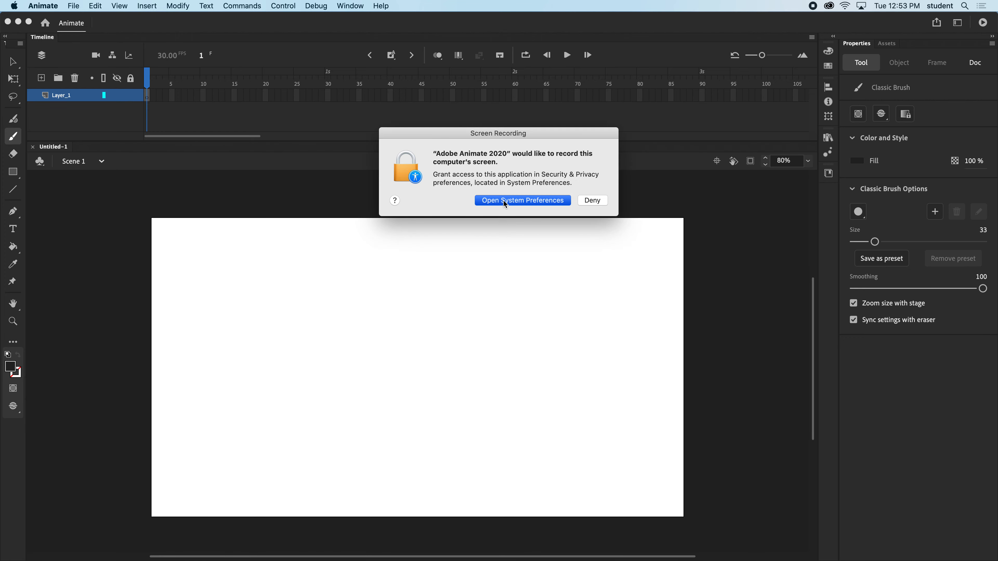
left_click(13, 370)
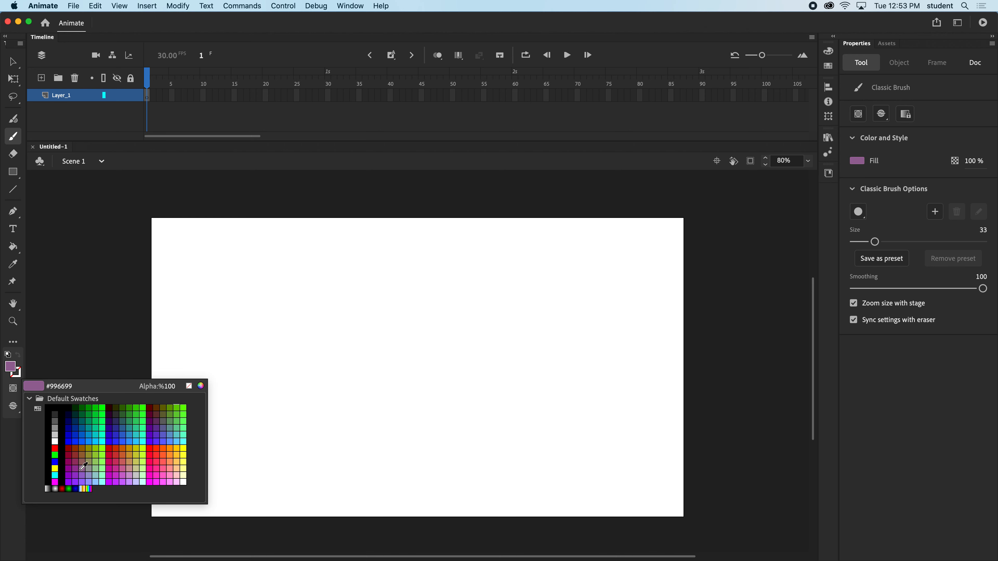
left_click(80, 453)
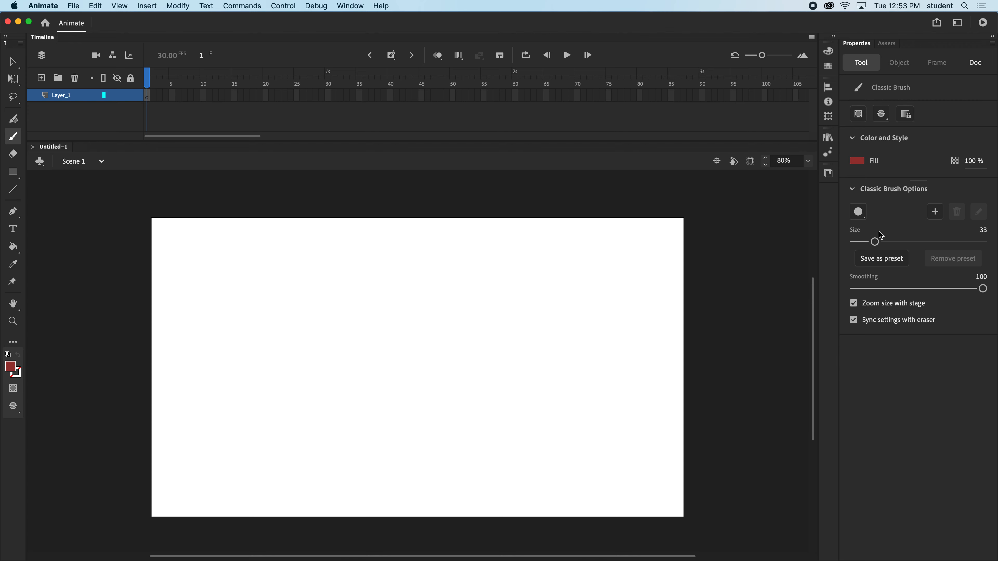
Adjust the Classic Brush size up and down, settling on 32.
mouse_move(874, 241)
left_mouse_down()
mouse_move(911, 245)
mouse_move(869, 245)
left_mouse_up()
mouse_move(866, 245)
left_mouse_down()
mouse_move(884, 244)
mouse_move(866, 246)
left_mouse_up()
key("bracketright")
key("bracketright")
key("bracketright")
key("bracketright")
key("bracketright")
key("bracketright")
key("bracketright")
key("bracketright")
key("bracketright")
key("bracketright")
key("bracketright")
key("bracketright")
key("bracketleft")
key("bracketleft")
key("bracketleft")
key("bracketleft")
key("bracketleft")
key("bracketleft")
key("bracketleft")
key("bracketleft")
key("bracketleft")
key("bracketleft")
key("bracketleft")
key("bracketleft")
key("bracketleft")
key("bracketright")
key("bracketright")
key("bracketright")
key("bracketright")
key("bracketright")
key("bracketright")
key("bracketright")
key("bracketright")
key("bracketright")
Paint a small rounded blob in the lower left area of the stage on frame 1 and insert a blank keyframe at frame 2.
mouse_move(260, 413)
left_mouse_down()
mouse_move(295, 404)
mouse_move(268, 404)
left_mouse_up()
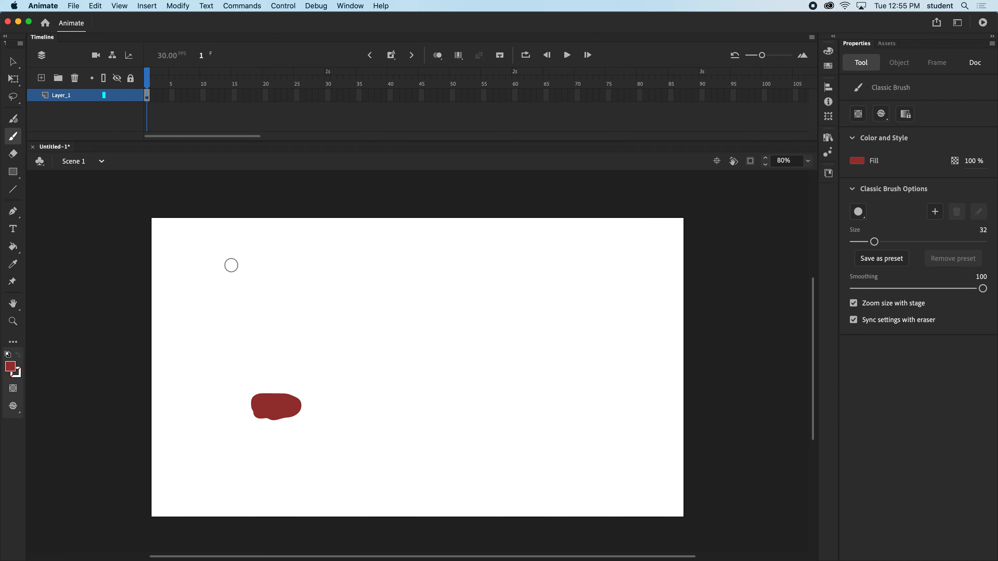
key("F7")
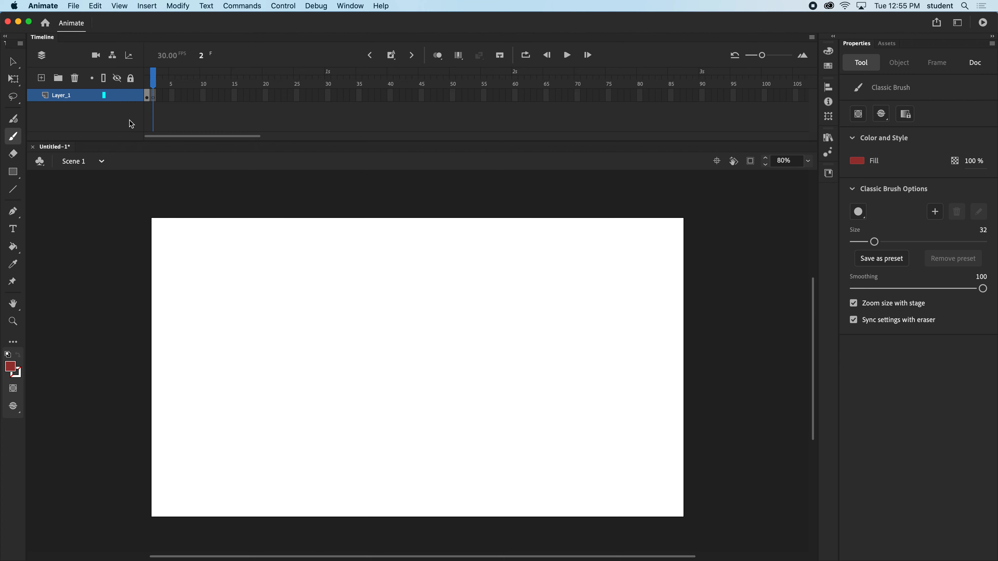
Check the Keyboard settings in System Preferences for using F1, F2, etc. as standard function keys, leaving the option enabled.
left_click(14, 5)
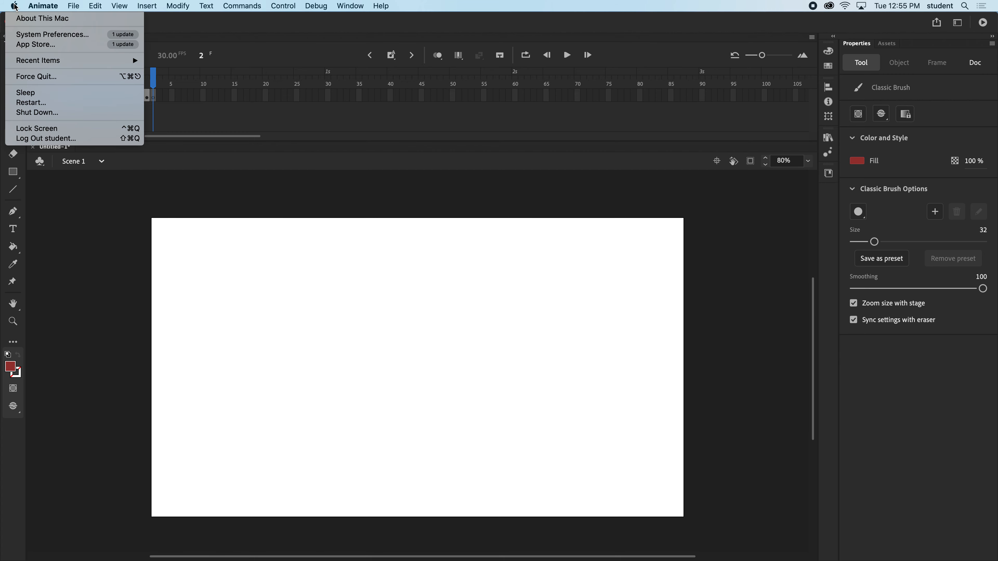
left_click(38, 35)
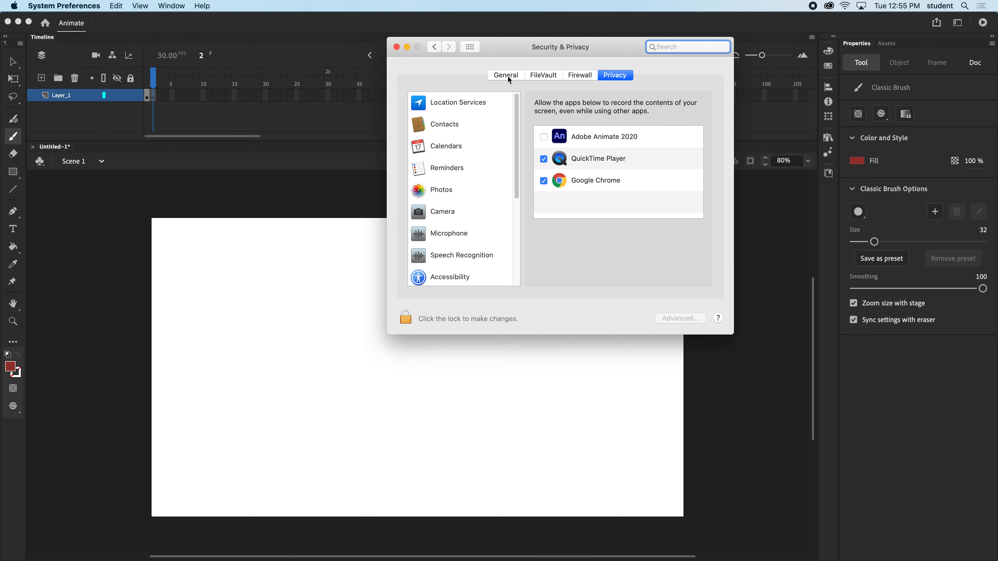
left_click(470, 47)
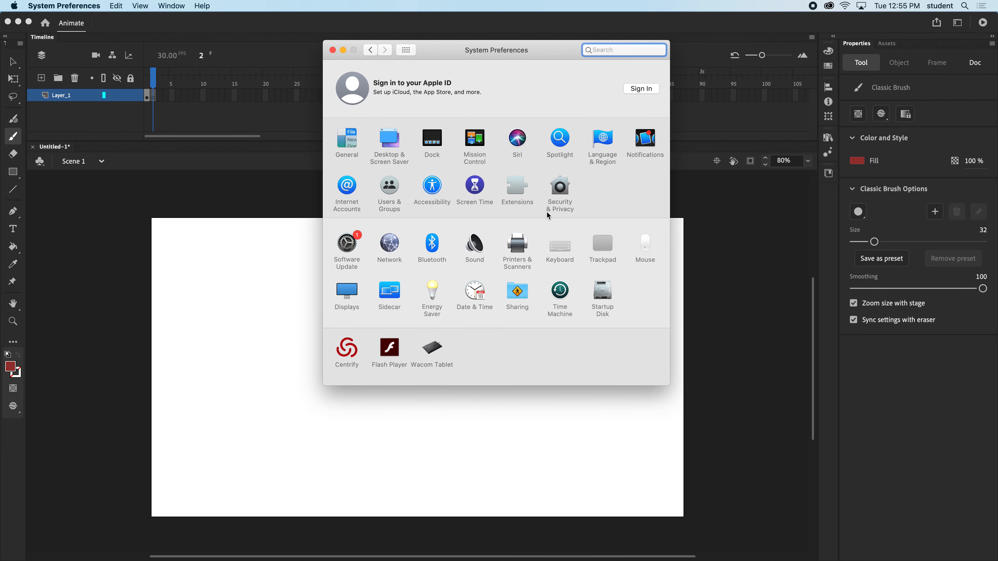
left_click(559, 253)
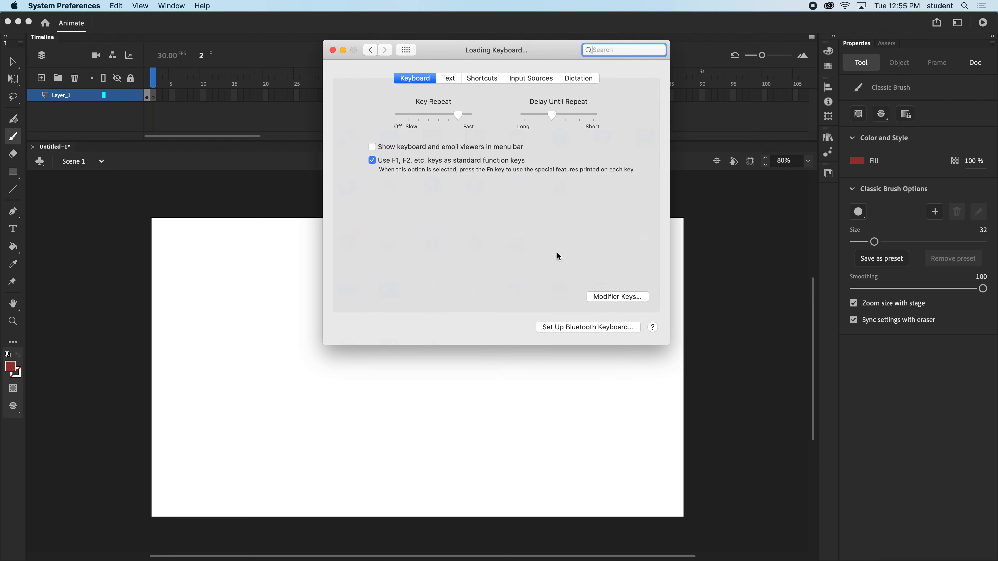
left_click(373, 163)
left_click(373, 163)
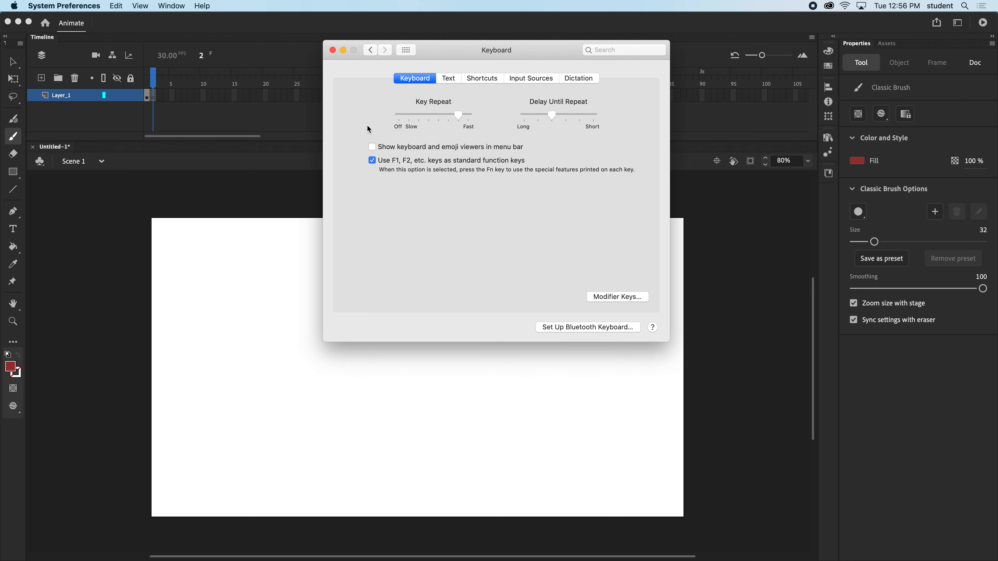
left_click(332, 51)
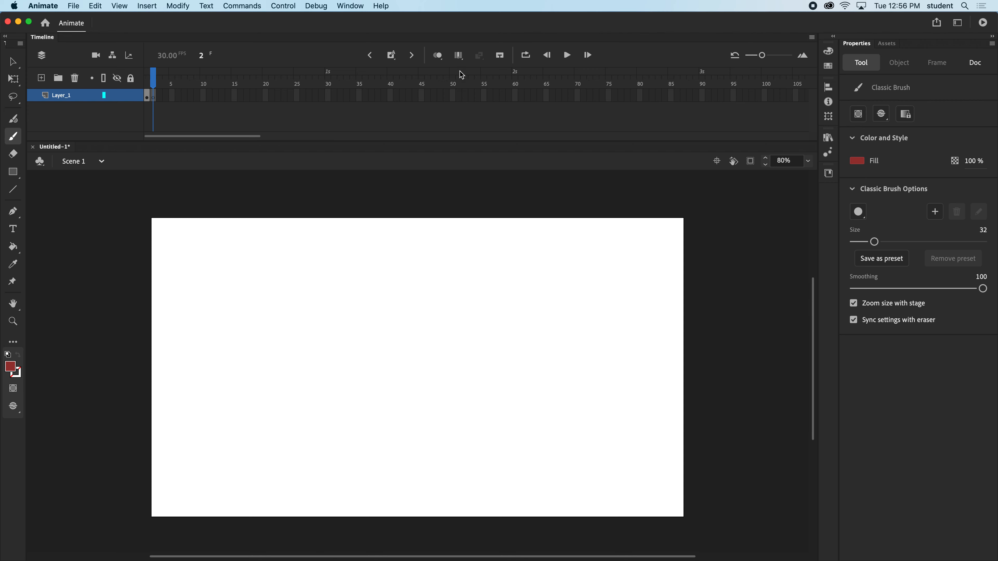
Turn on onion skinning and paint the blob shifted progressively to the right on frames 2 and 3, adding blank keyframes up to frame 4.
left_click(438, 56)
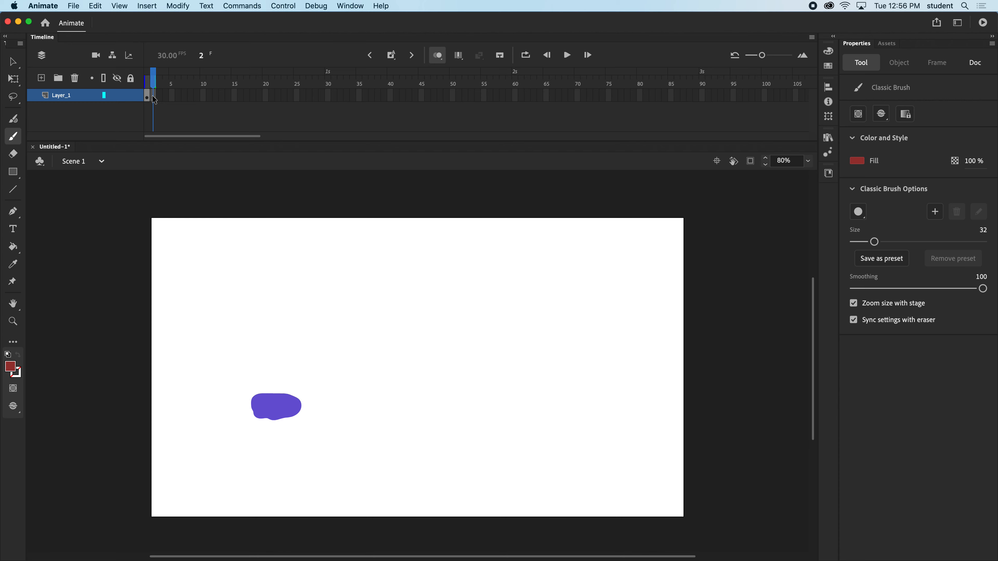
mouse_move(306, 401)
left_mouse_down()
mouse_move(279, 404)
mouse_move(314, 409)
mouse_move(305, 408)
left_mouse_up()
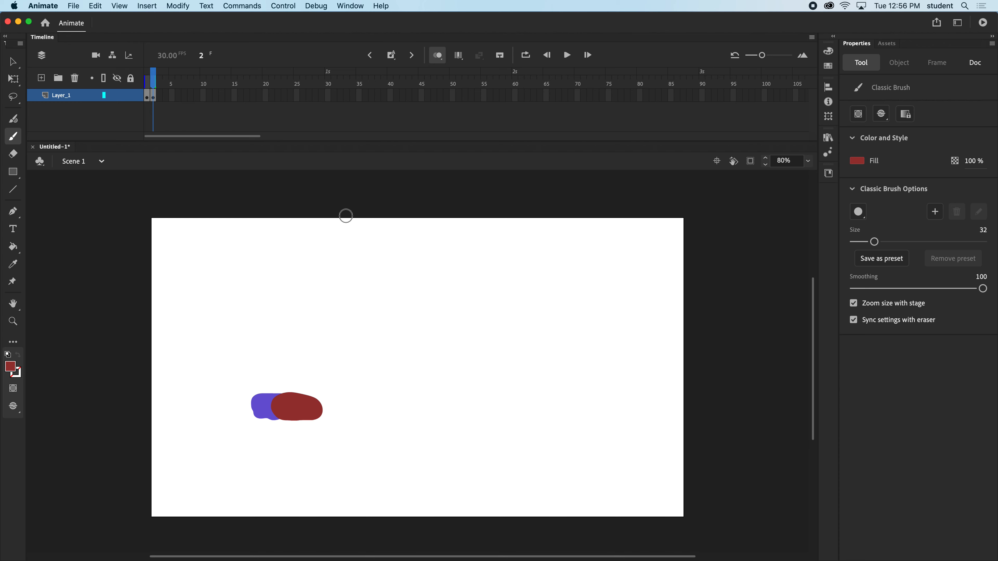
key("F7")
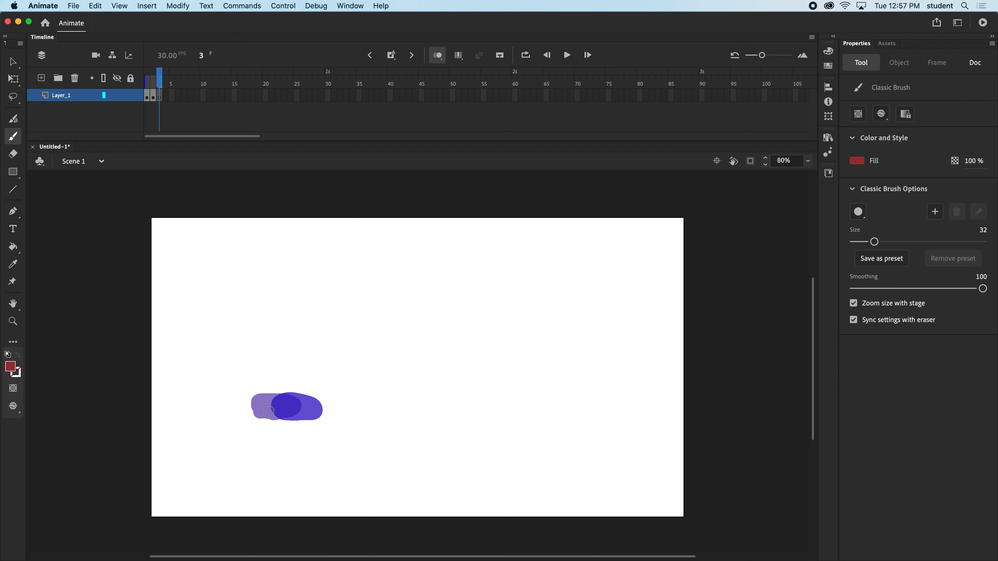
left_click_drag(318, 401, 336, 411)
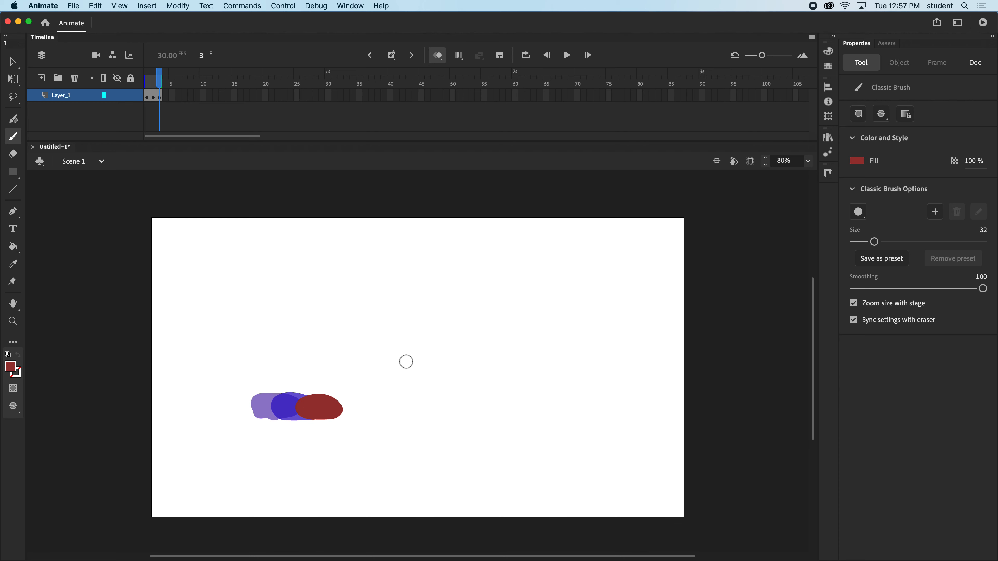
key("F7")
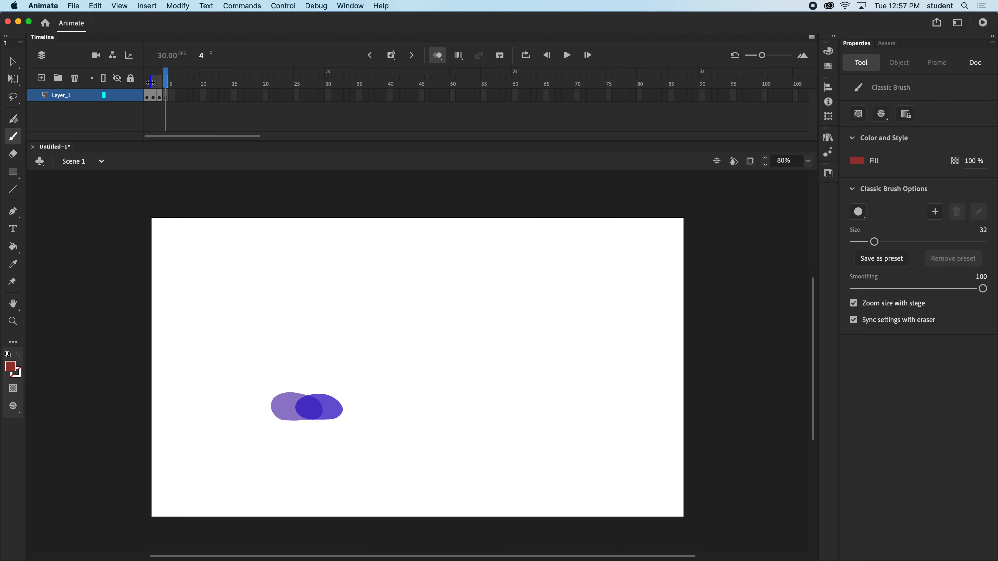
Try onion skin ranges of three and one previous frames, returning the range to two previous frames.
left_click_drag(150, 82, 147, 83)
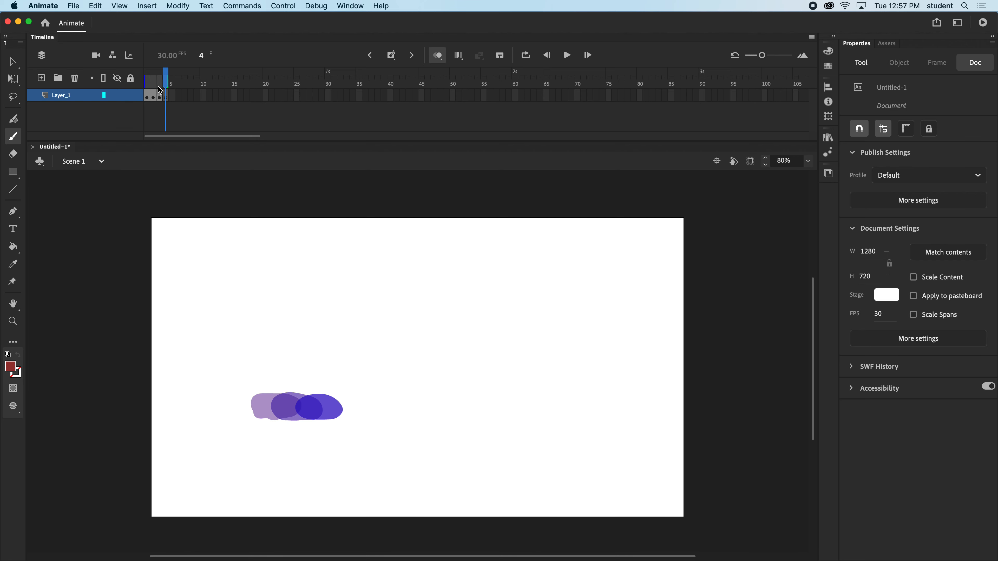
left_click_drag(145, 83, 156, 83)
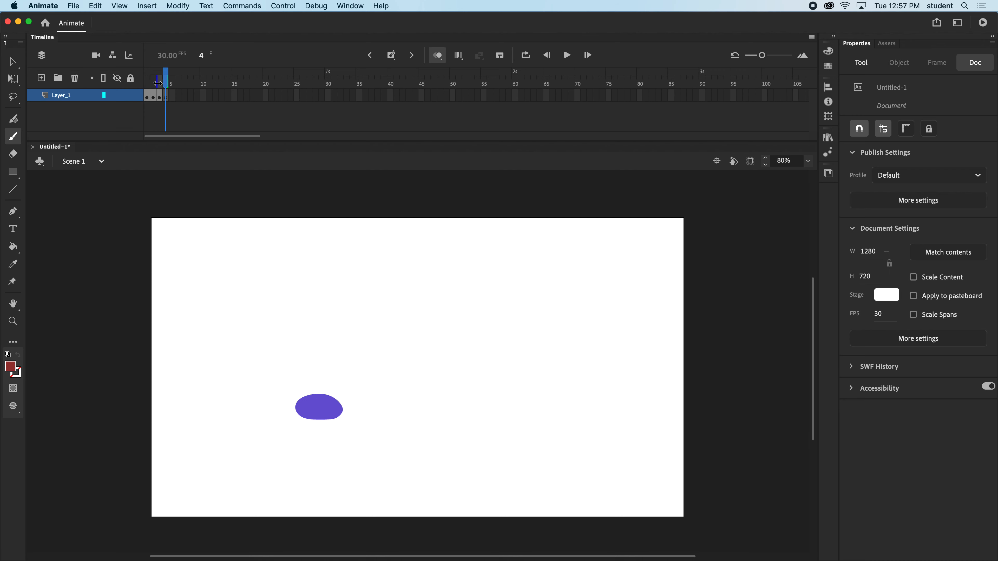
left_click_drag(158, 84, 154, 85)
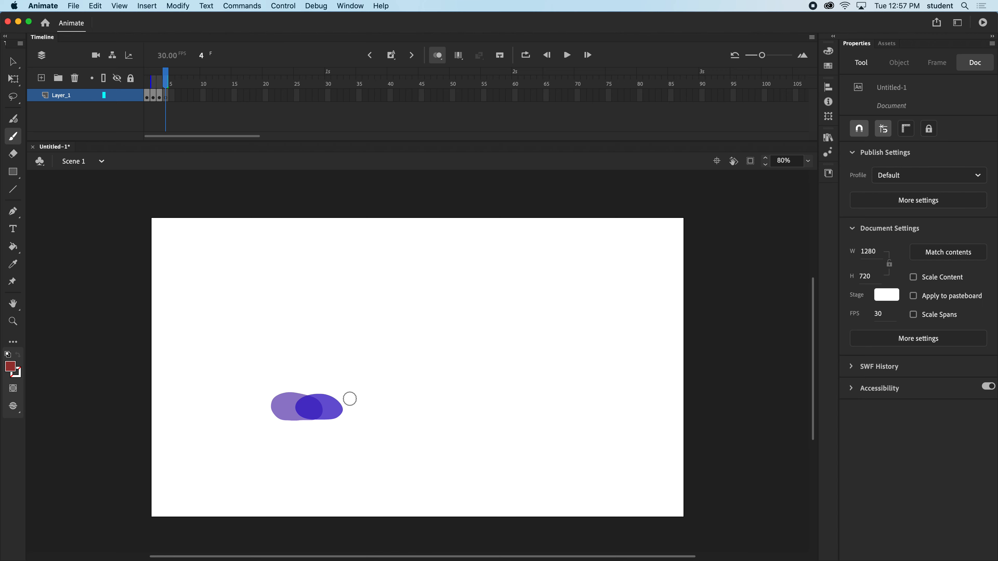
Paint the blob moving farther right on frames 4 to 8, inserting a blank keyframe after each drawing.
mouse_move(341, 402)
left_mouse_down()
mouse_move(320, 409)
mouse_move(360, 411)
mouse_move(338, 406)
mouse_move(364, 401)
mouse_move(455, 411)
mouse_move(458, 400)
left_mouse_up()
key("F7")
key("F7")
key("F7")
key("F7")
key("F7")
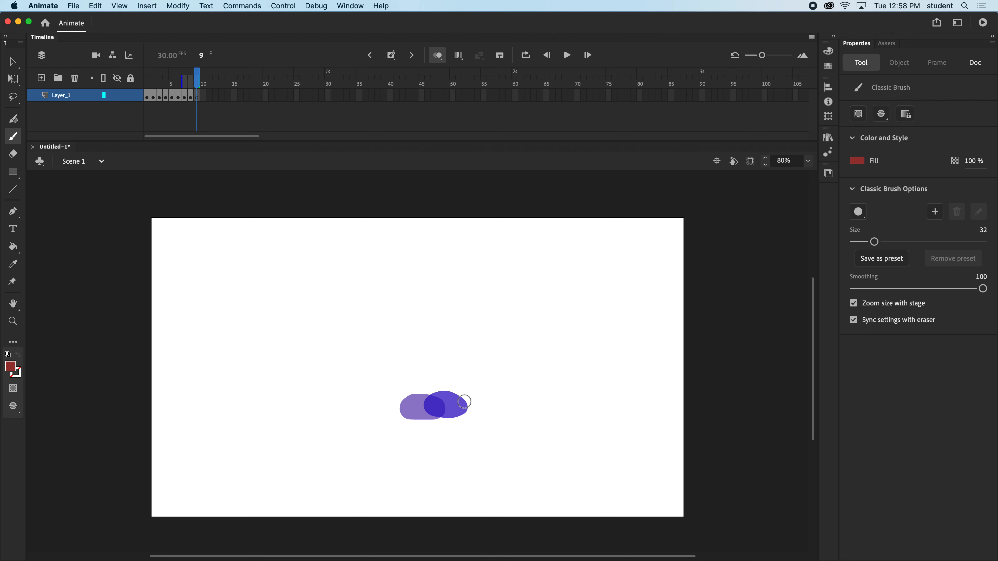
Paint the blob squashing down in place on new blank keyframes from frame 10 to 15.
key("F7")
mouse_move(452, 404)
left_mouse_down()
mouse_move(474, 409)
mouse_move(415, 411)
mouse_move(484, 413)
mouse_move(400, 412)
mouse_move(499, 415)
mouse_move(450, 403)
mouse_move(421, 412)
mouse_move(457, 413)
mouse_move(439, 402)
mouse_move(455, 392)
mouse_move(470, 403)
mouse_move(430, 408)
mouse_move(467, 408)
mouse_move(448, 394)
left_mouse_up()
key("F7")
key("F7")
key("F7")
key("F7")
key("F7")
key("F7")
Paint the blob leaping upward on frames 16 to 18, inserting a blank keyframe for each drawing.
mouse_move(446, 392)
left_mouse_down()
mouse_move(466, 384)
mouse_move(460, 377)
mouse_move(455, 384)
mouse_move(472, 301)
left_mouse_up()
key("F7")
key("F7")
key("F7")
Paint the blob falling back down and flattening into a long streak on frames 19 to 26, each on a blank keyframe.
mouse_move(465, 254)
left_mouse_down()
mouse_move(469, 319)
mouse_move(479, 322)
mouse_move(464, 315)
mouse_move(472, 338)
mouse_move(449, 401)
mouse_move(474, 401)
mouse_move(464, 393)
mouse_move(428, 406)
mouse_move(489, 405)
left_mouse_up()
key("F7")
key("F7")
key("F7")
key("F7")
key("F7")
key("F7")
key("F7")
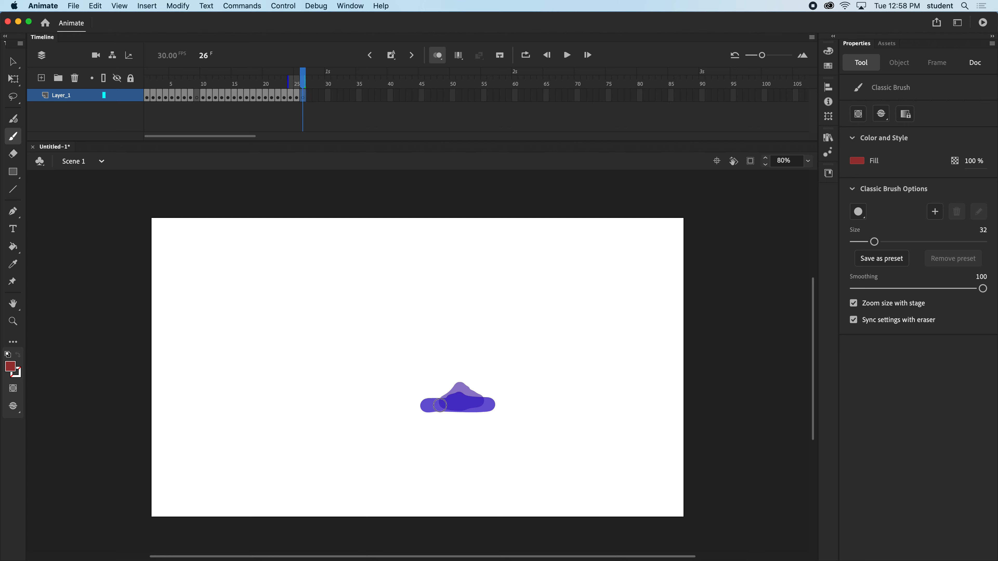
left_click_drag(411, 407, 516, 411)
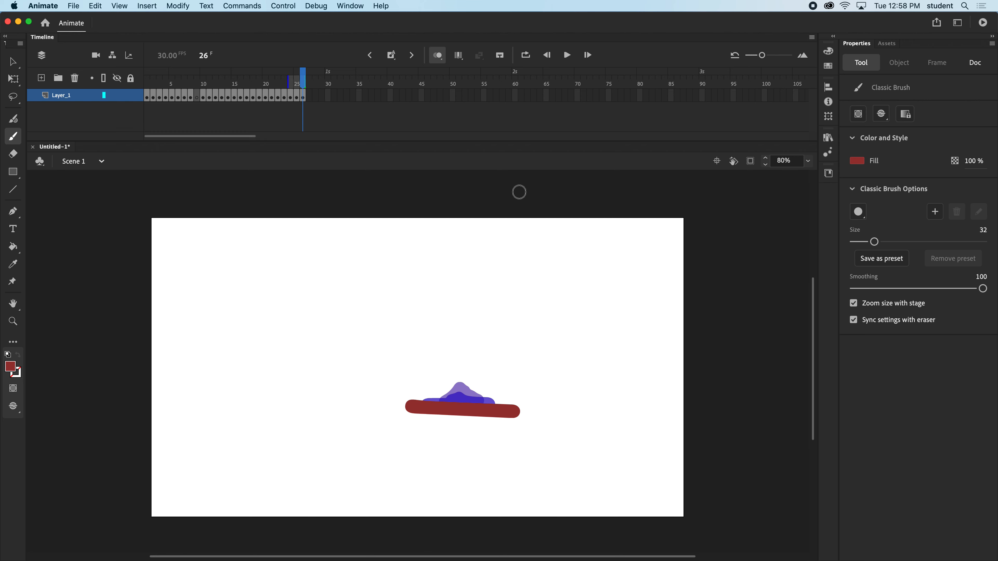
Play the animation, go to the empty frame 9, and turn off onion skinning.
key("Return")
left_click(195, 96)
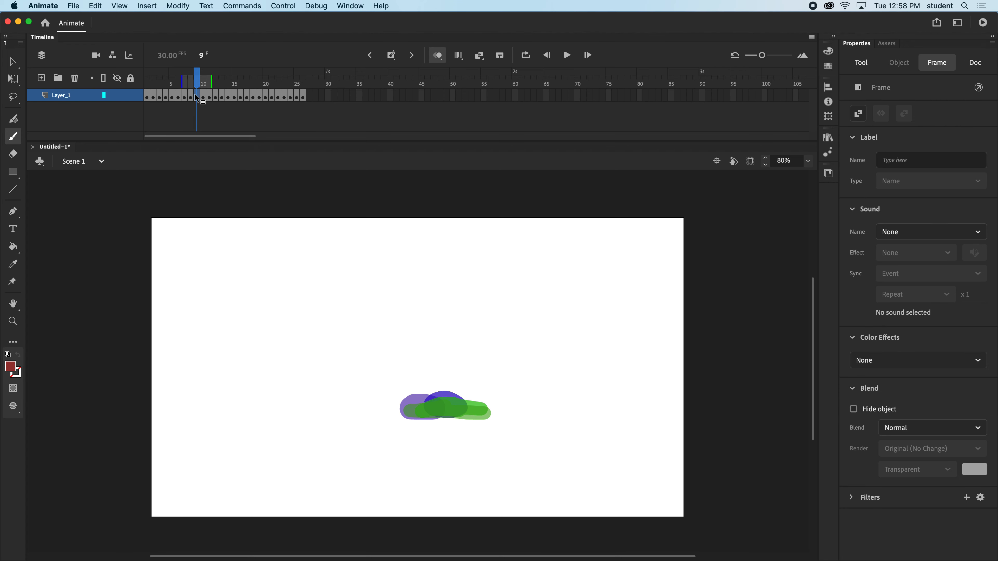
left_click(437, 56)
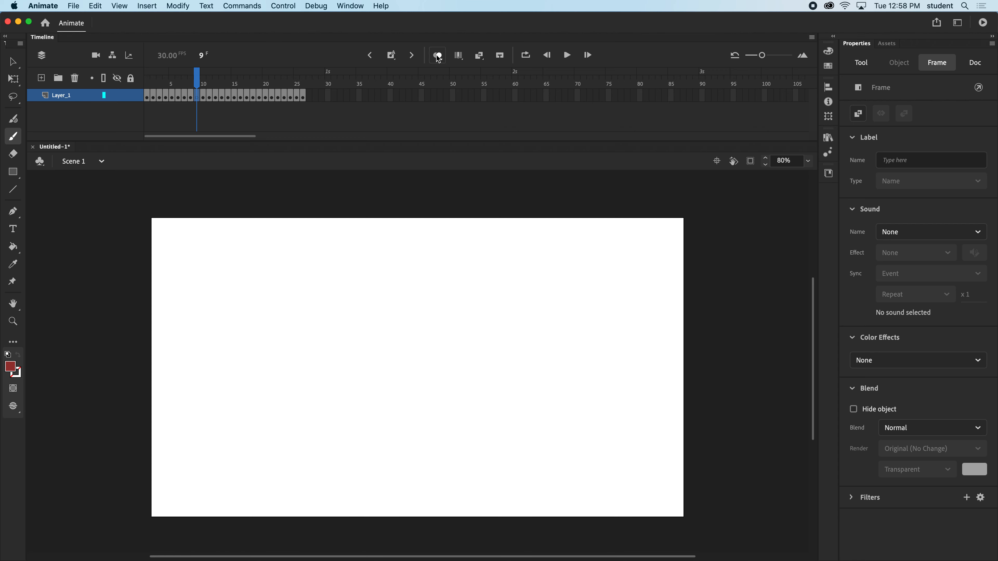
Review several frames on Layer_1 and remove the empty frame 9.
left_click(223, 97)
left_click(252, 97)
left_click(270, 96)
left_click(242, 96)
left_click(215, 96)
left_click(196, 96)
right_click(197, 98)
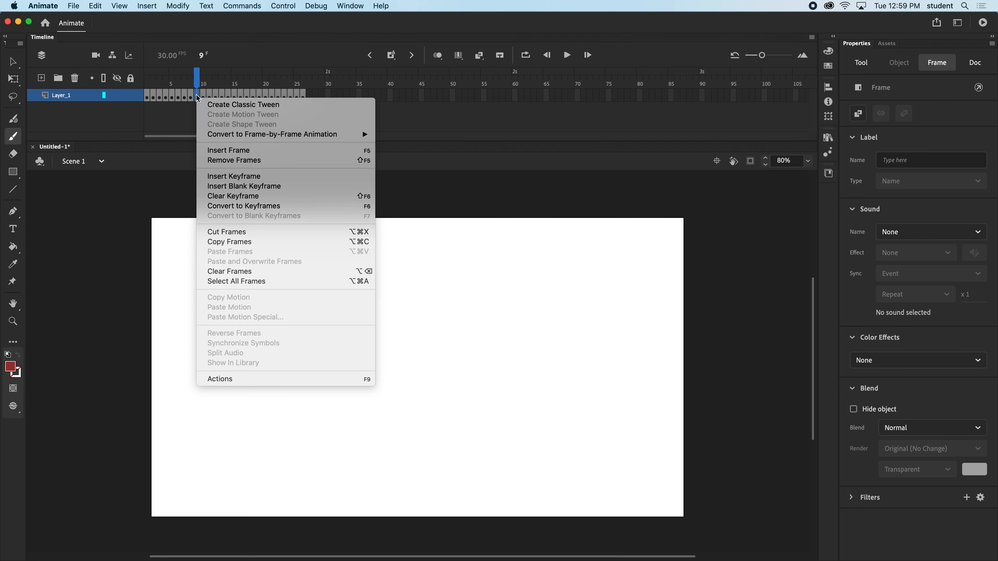
left_click(242, 161)
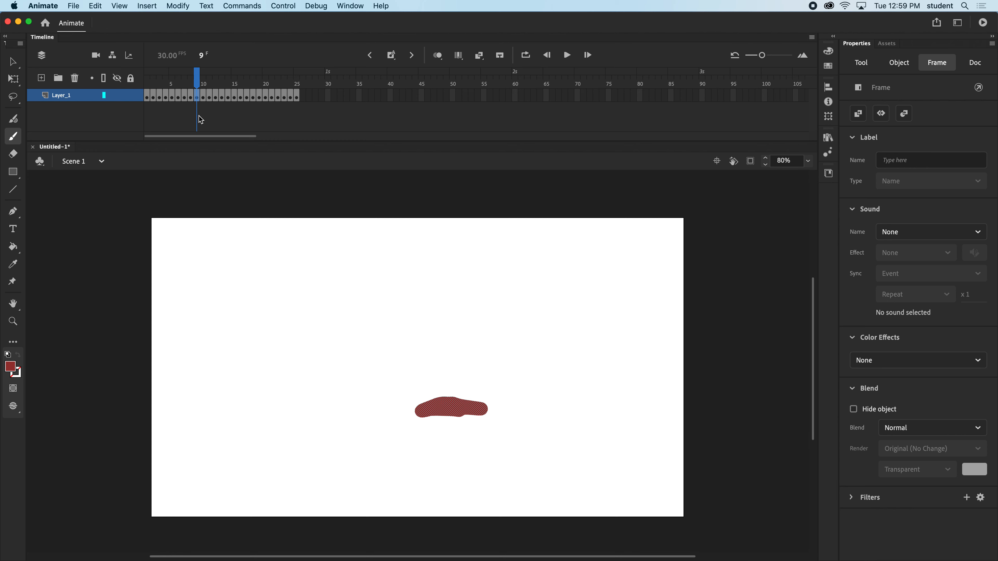
Play the animation from frame 1 and test the movie in a separate preview window, closing it after viewing.
left_click_drag(201, 84, 138, 85)
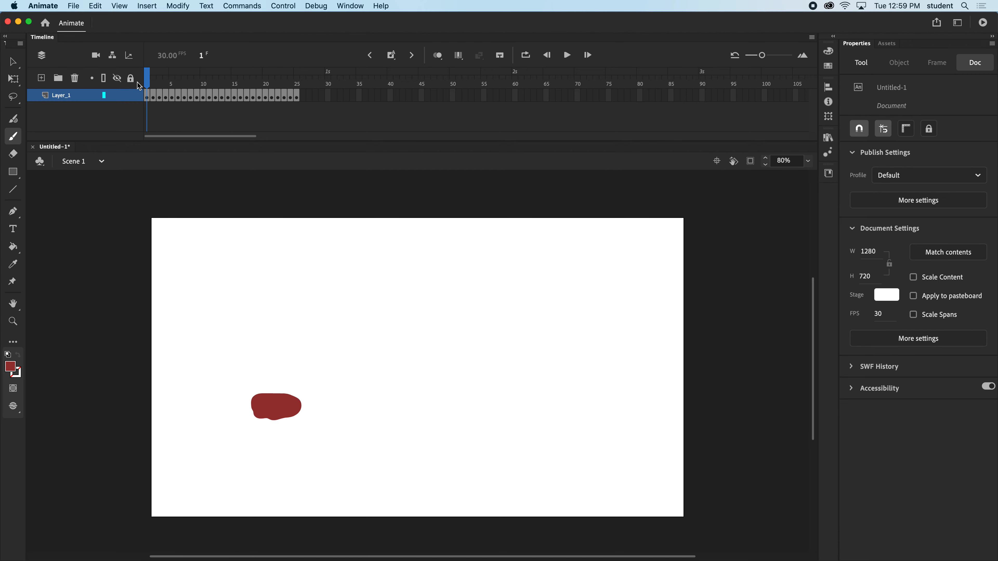
key("Return")
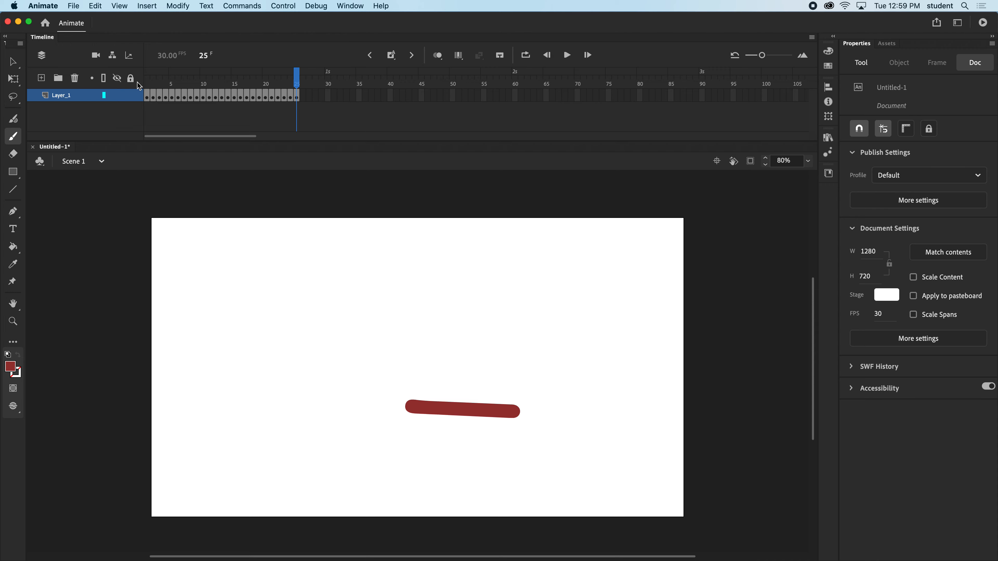
key("super+Return")
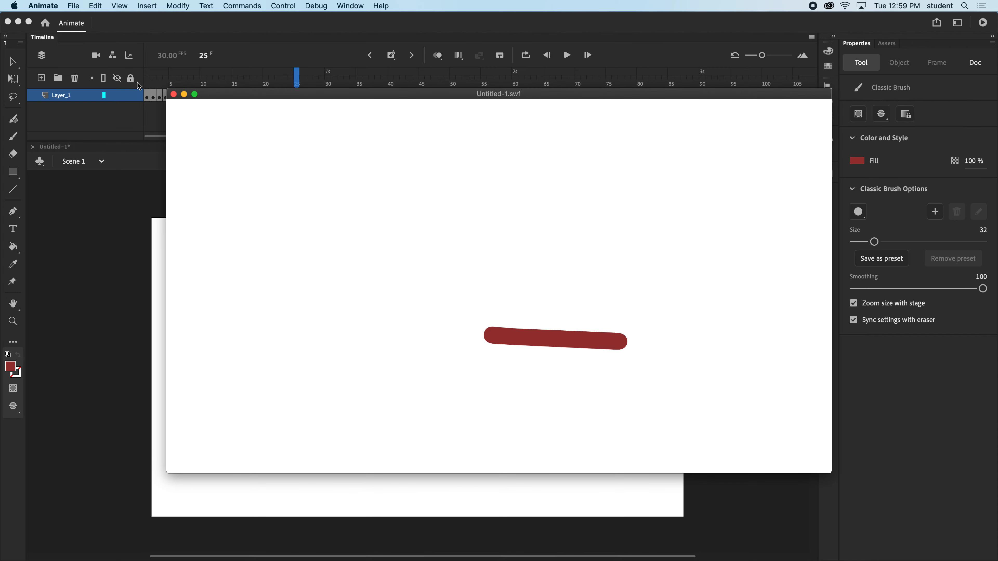
left_click_drag(521, 95, 506, 104)
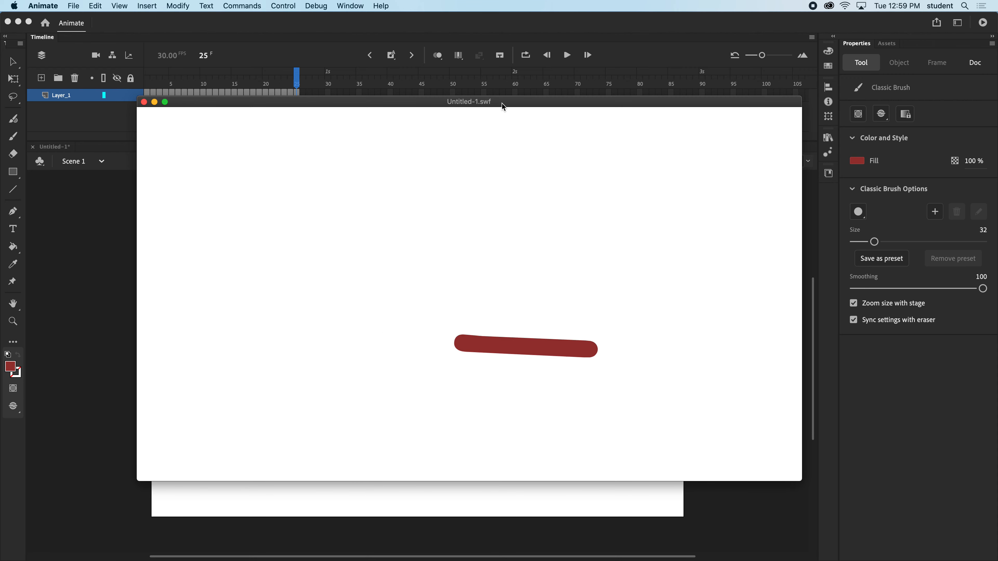
left_click_drag(258, 103, 284, 116)
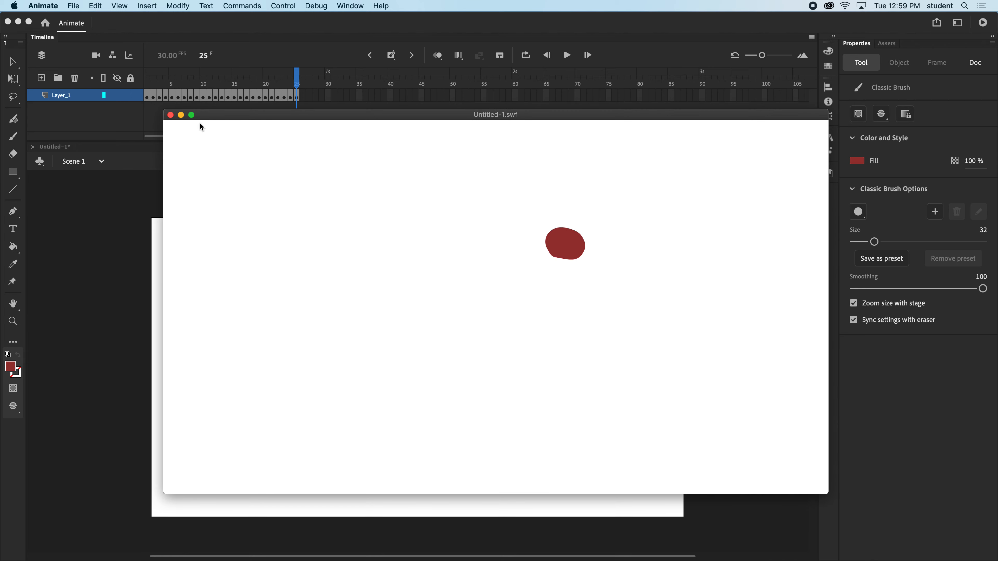
left_click(170, 115)
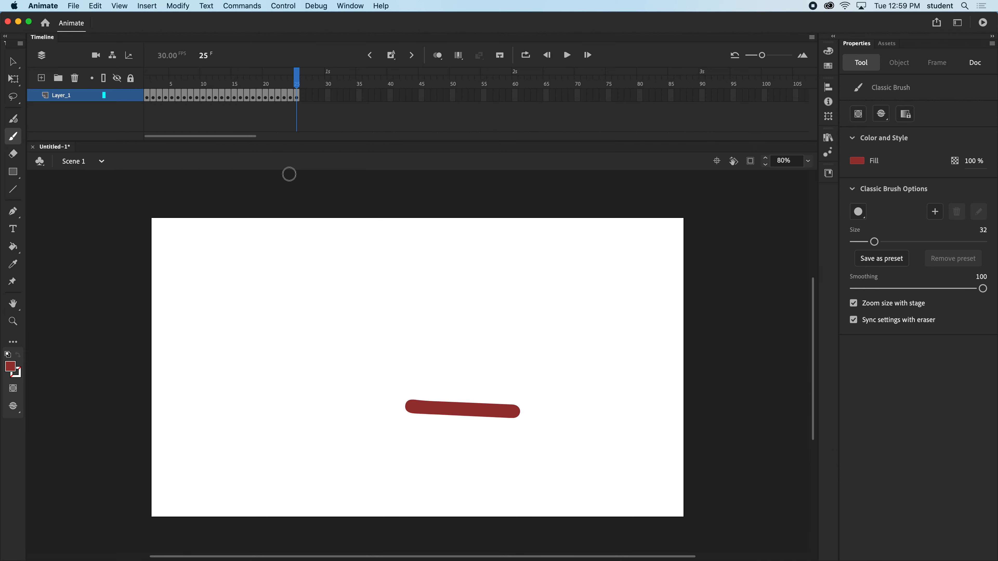